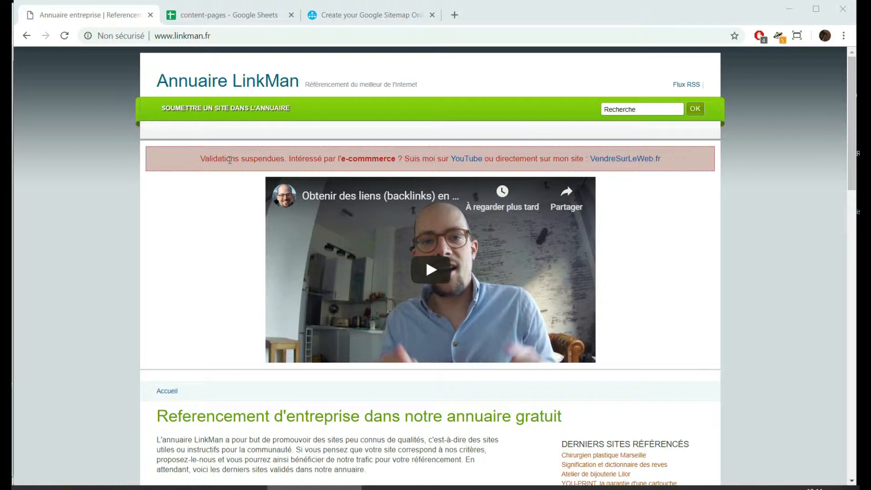
# - Switch to the content-pages spreadsheet and compare the URL lists in columns A and B of the Analytics sheet
pyautogui.click(231, 21)
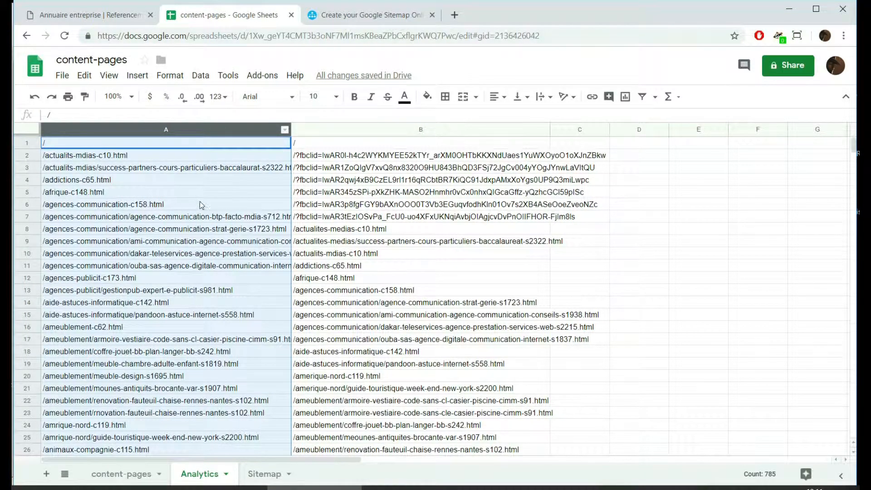
pyautogui.click(318, 128)
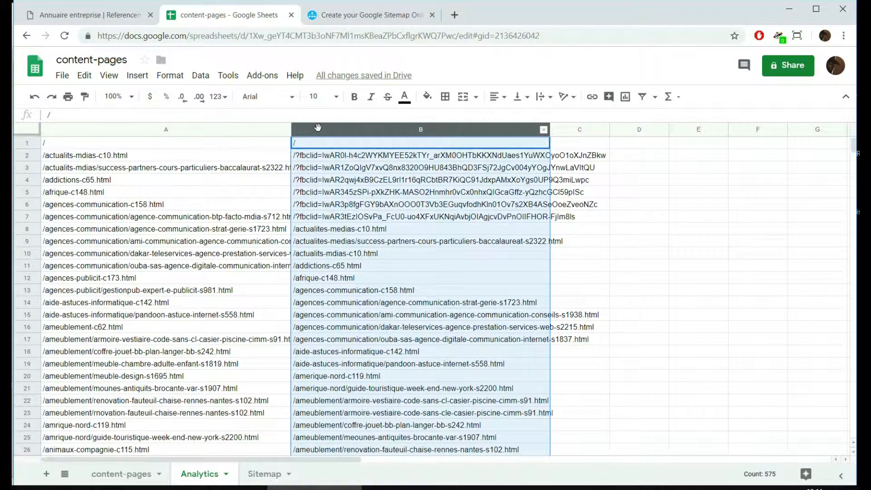
pyautogui.click(219, 129)
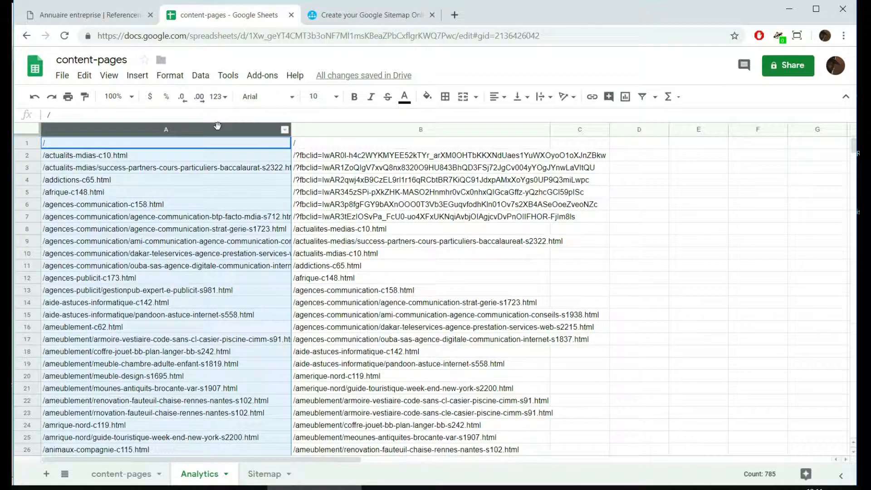
# - Switch to the XML-Sitemaps.com page and check the page limit of the free Online Generator
pyautogui.click(356, 17)
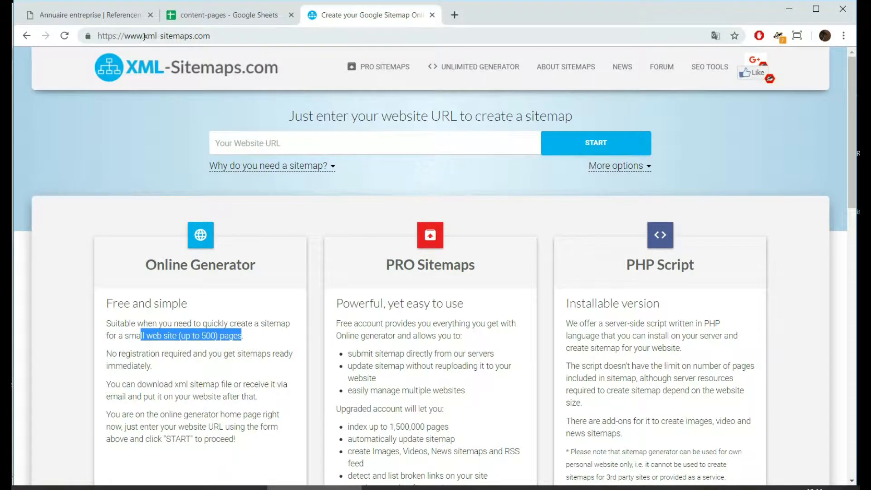
pyautogui.moveTo(143, 37); pyautogui.dragTo(234, 37)
pyautogui.click(221, 143)
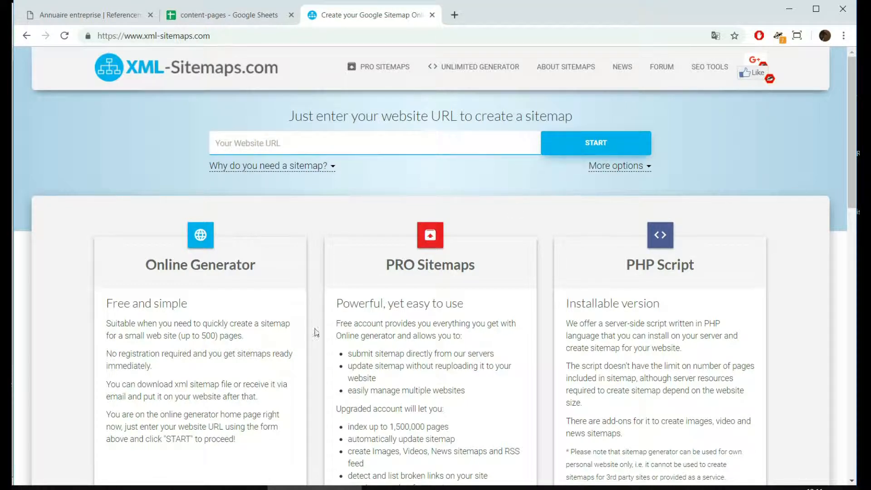
pyautogui.moveTo(180, 338); pyautogui.dragTo(292, 339)
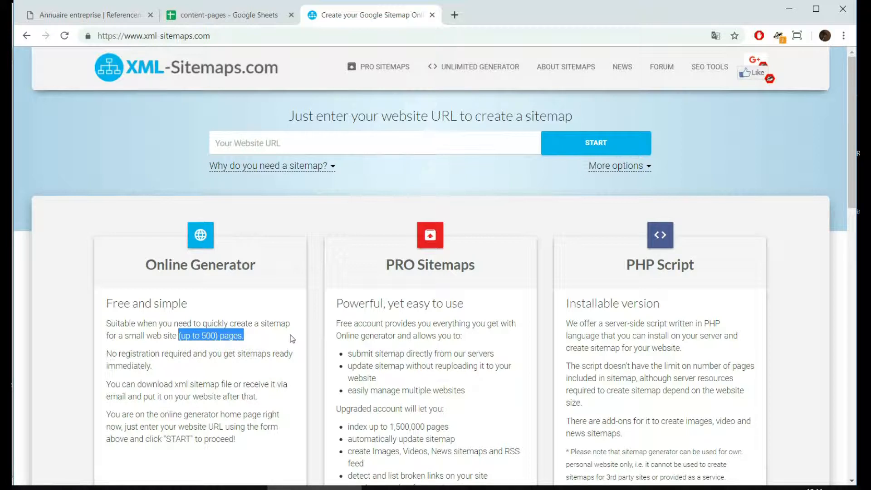
pyautogui.click(408, 488)
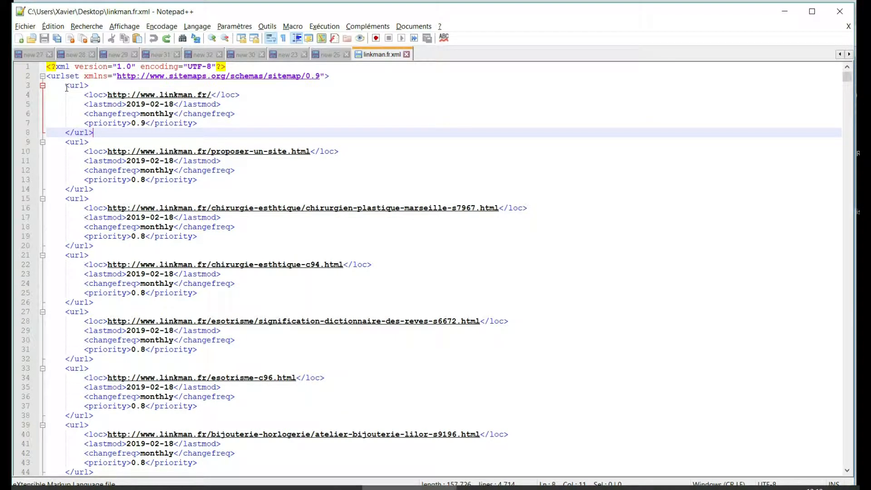
pyautogui.moveTo(67, 87); pyautogui.dragTo(208, 96)
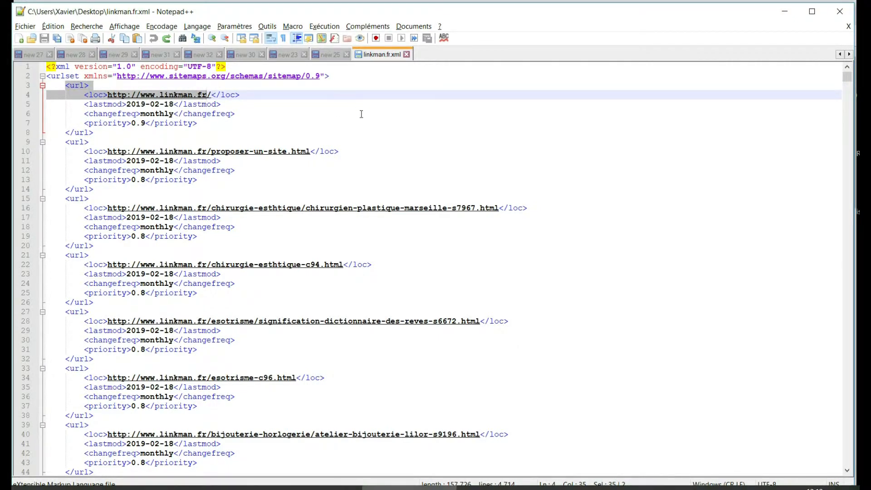
pyautogui.hotkey('ctrl', 'h')
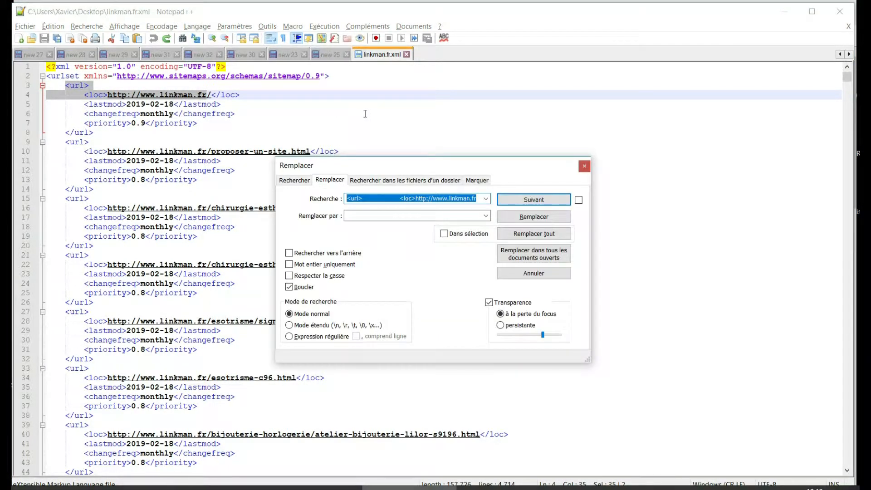
pyautogui.click(531, 234)
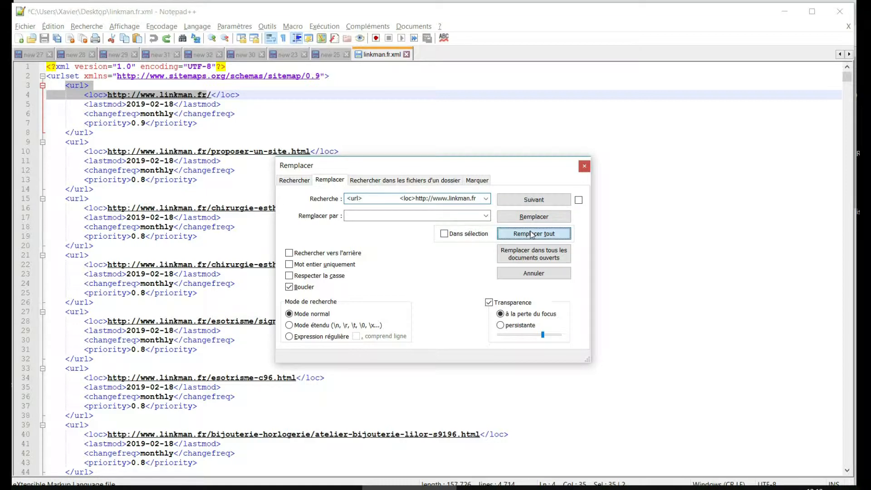
pyautogui.click(533, 273)
# - Replace all occurrences of the tag block from </loc> to </url> with priority 0.9 with nothing
pyautogui.moveTo(70, 85); pyautogui.dragTo(94, 123)
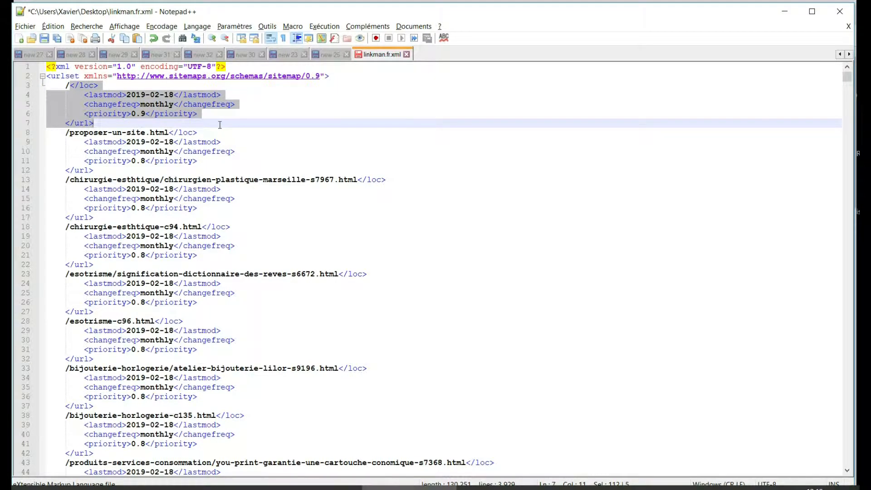
pyautogui.hotkey('ctrl', 'h')
pyautogui.click(534, 233)
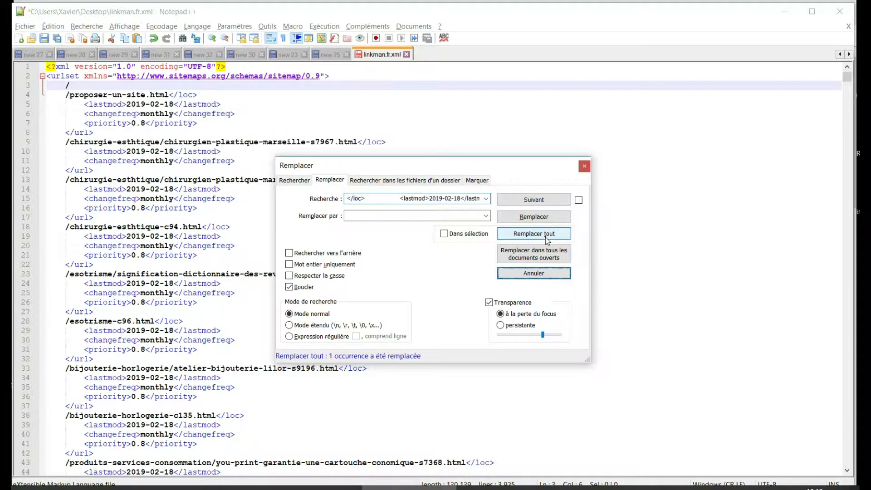
pyautogui.click(521, 273)
# - Replace all occurrences of the tag block from </loc> to </url> with priority 0.8 with nothing
pyautogui.moveTo(168, 94); pyautogui.dragTo(167, 134)
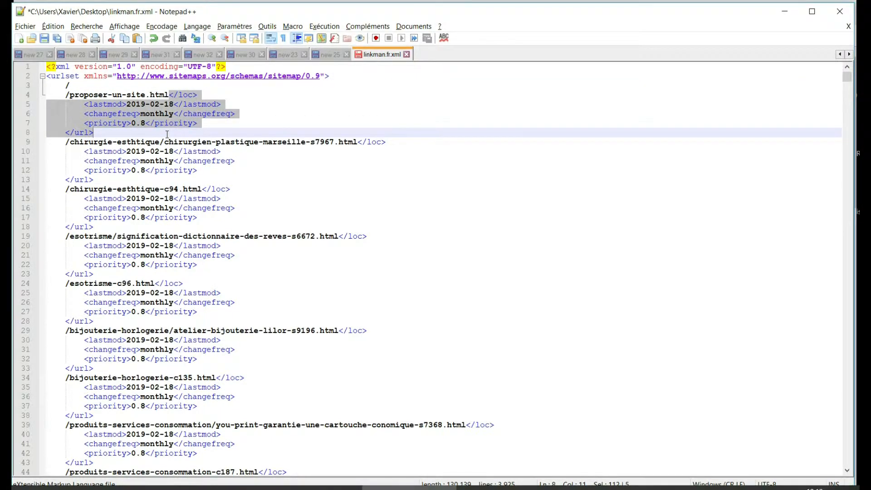
pyautogui.hotkey('ctrl', 'h')
pyautogui.click(508, 232)
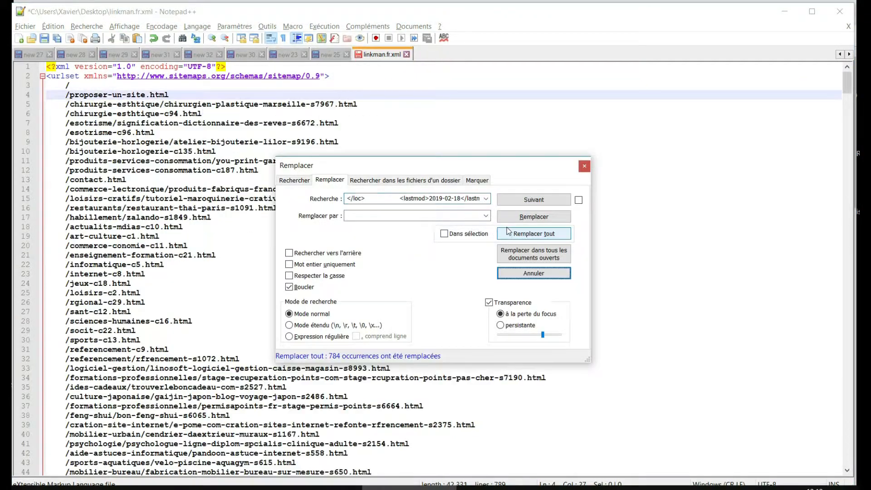
pyautogui.click(527, 273)
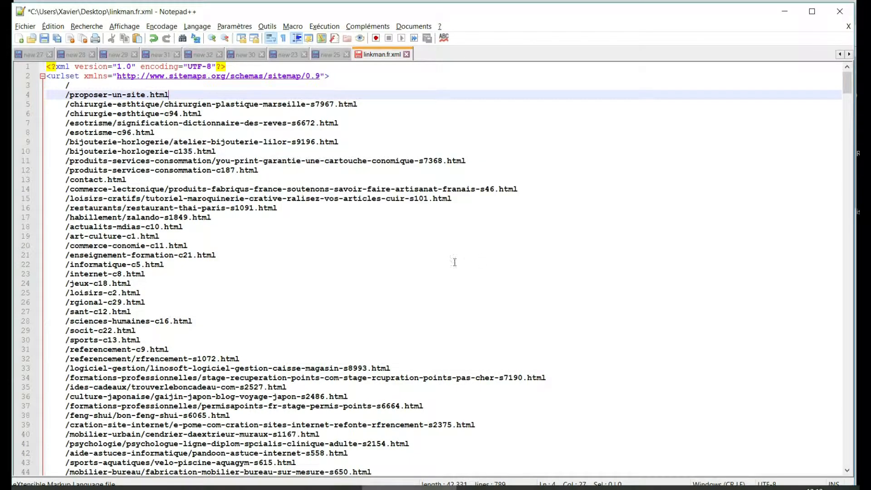
# - Delete the XML declaration and urlset header lines at the start of the file, including the leftover empty line
pyautogui.moveTo(375, 73); pyautogui.dragTo(226, 67)
pyautogui.hotkey('shift', 'Home')
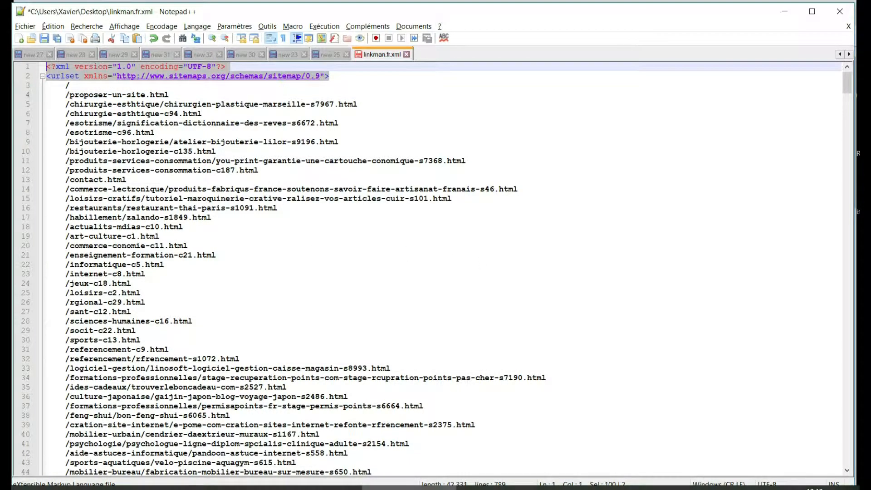
pyautogui.press('Delete')
pyautogui.press('Delete')
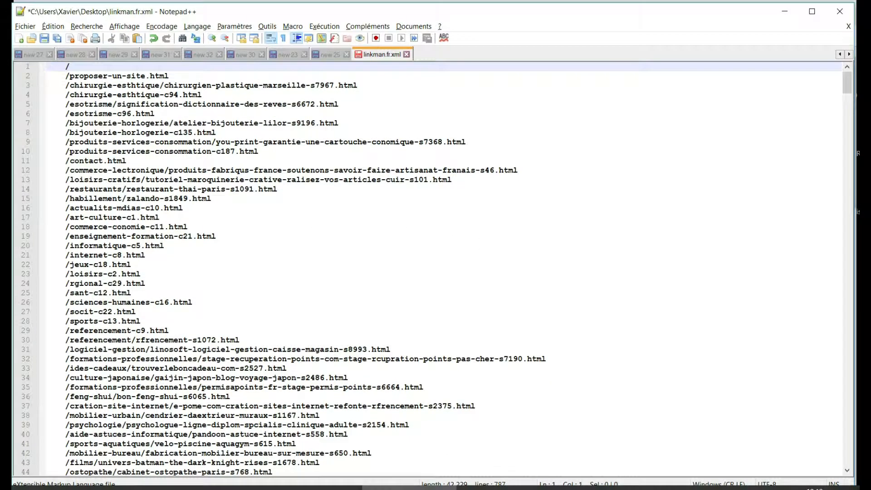
# - Remove the leading tab before every URL path by replacing all occurrences with nothing
pyautogui.click(62, 67)
pyautogui.hotkey('shift', 'Home')
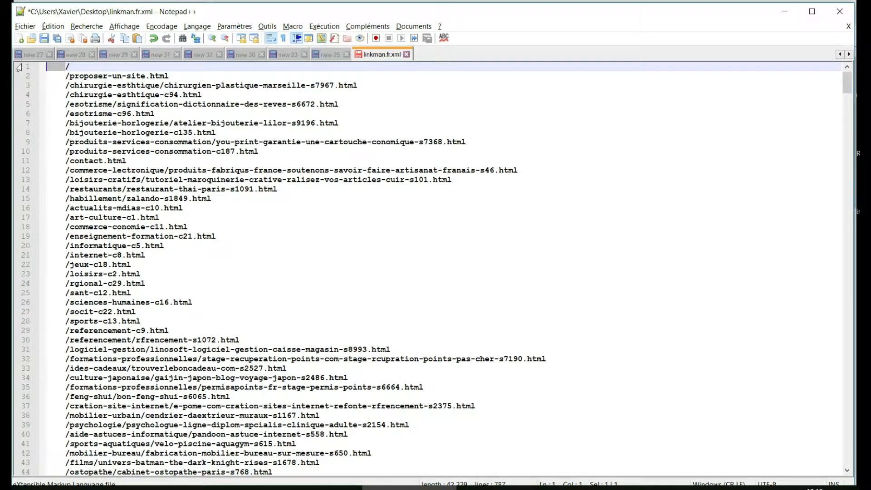
pyautogui.hotkey('ctrl', 'h')
pyautogui.click(533, 233)
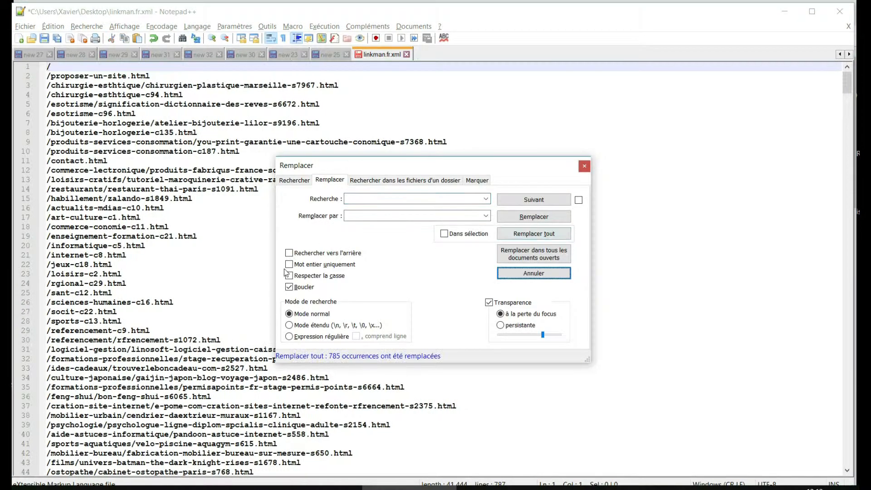
pyautogui.click(533, 273)
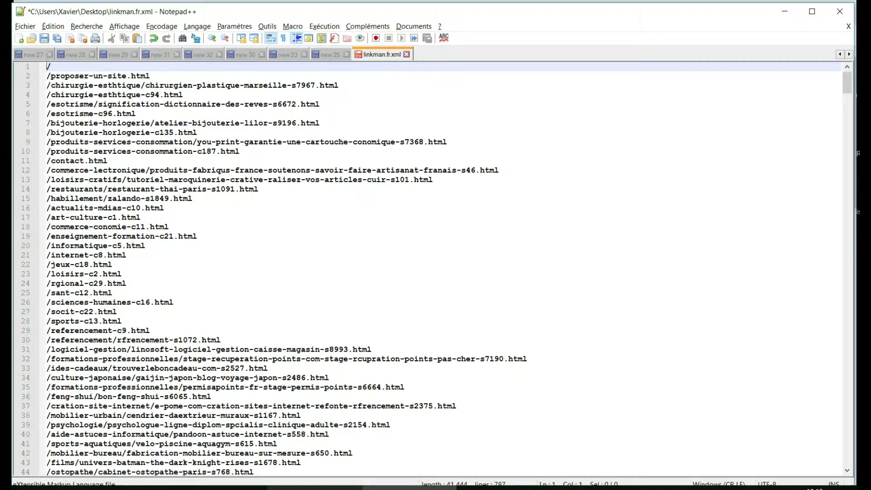
# - Switch back to the content-pages spreadsheet and enter =FILTER(A:A, ISNA(MATCH(A:A, B:B, 0))) in cell C1 of the Analytics sheet
pyautogui.click(316, 488)
pyautogui.click(207, 15)
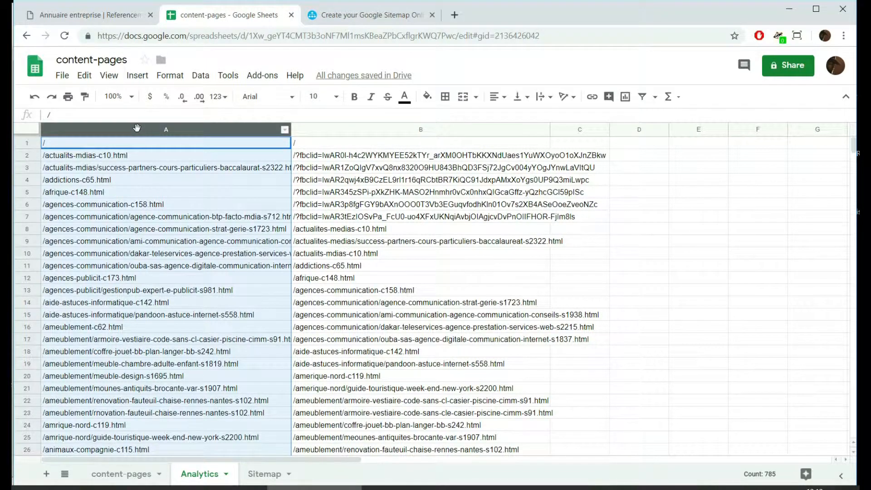
pyautogui.click(322, 129)
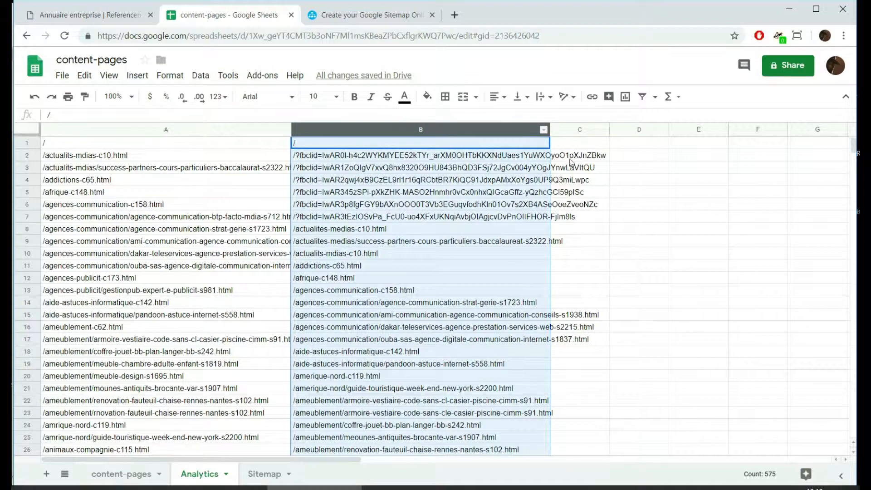
pyautogui.click(577, 132)
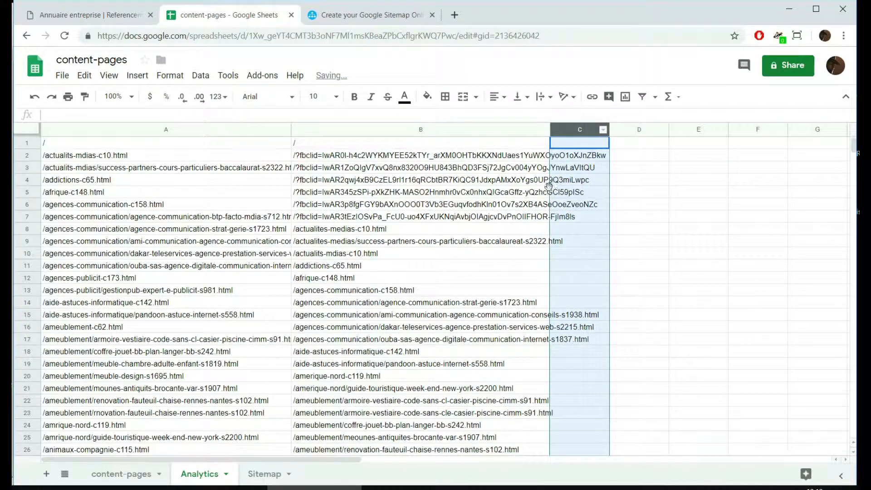
pyautogui.click(64, 116)
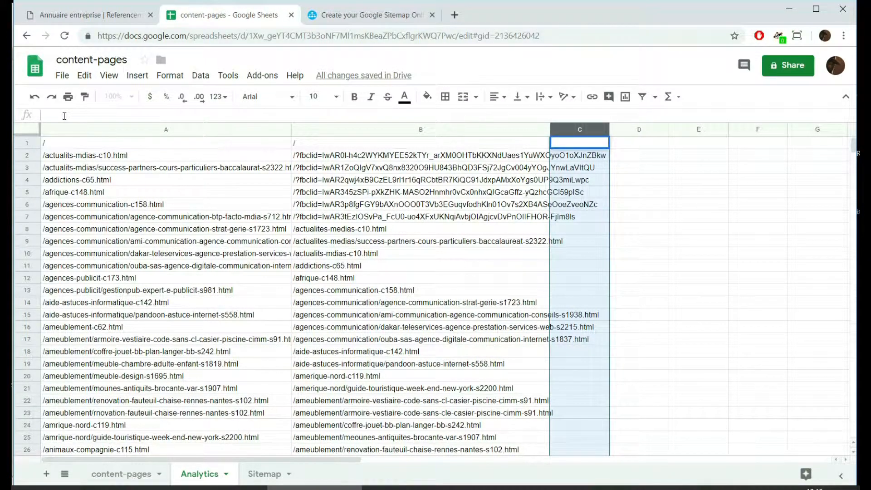
pyautogui.write('=FILTER(A:A, ISNA(MATCH(A:A, B:B, 0)))')
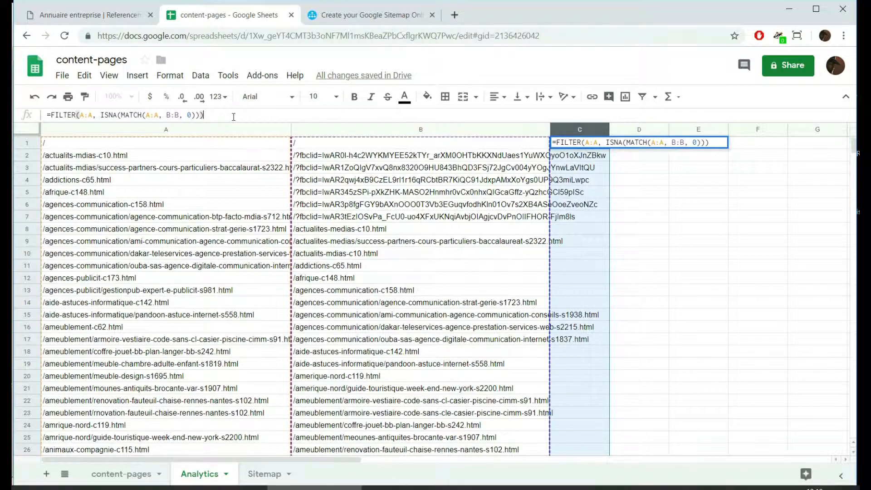
pyautogui.press('Return')
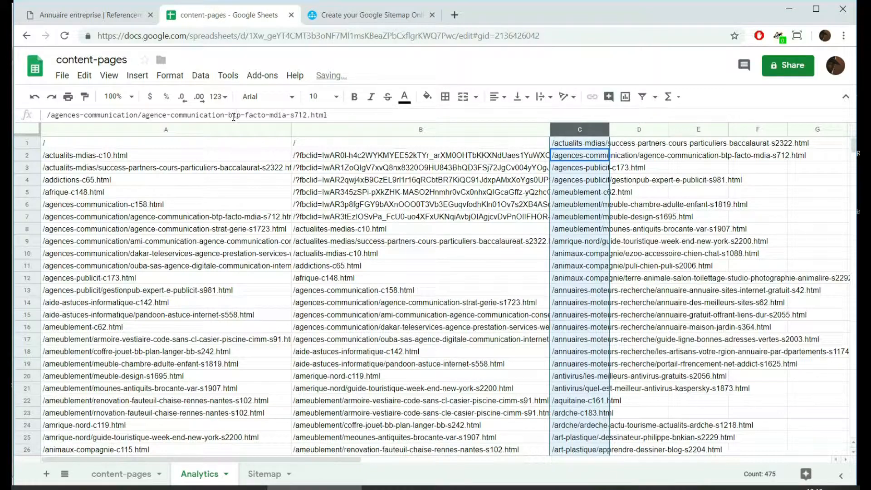
# - Fit the width of column C to its contents and look through the filtered URLs
pyautogui.doubleClick(608, 131)
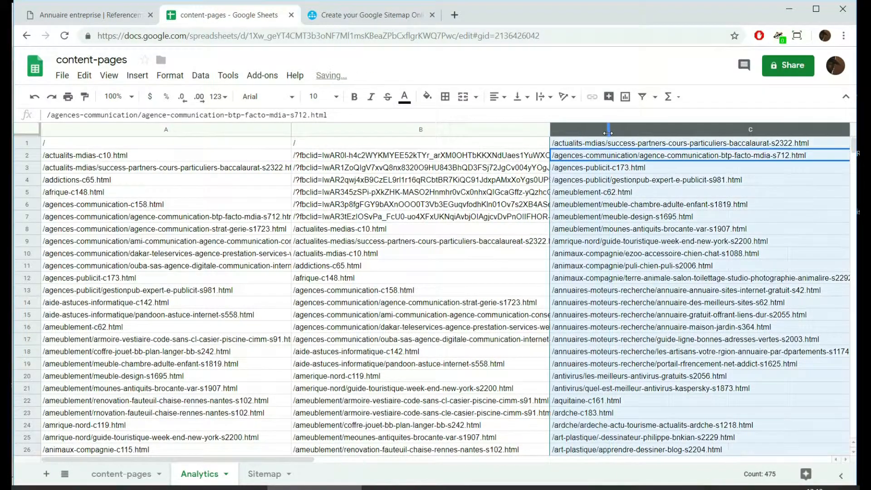
pyautogui.scroll(-5, 590, 166)
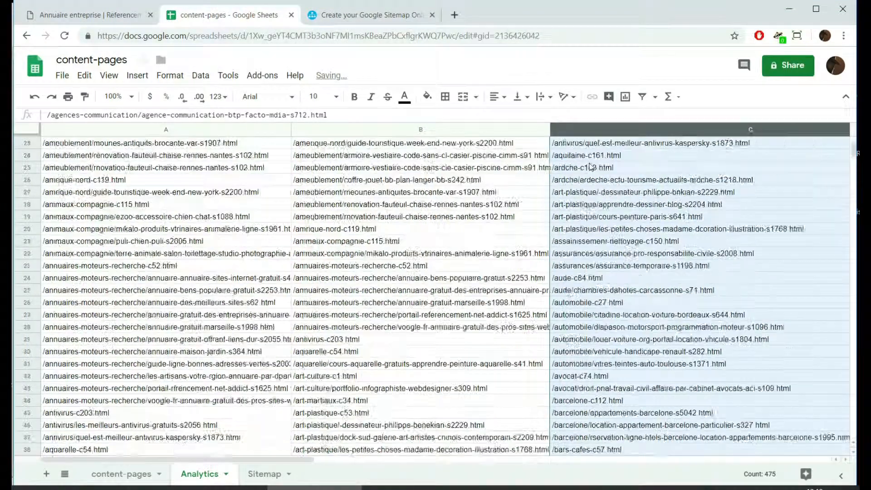
pyautogui.scroll(-12, 590, 166)
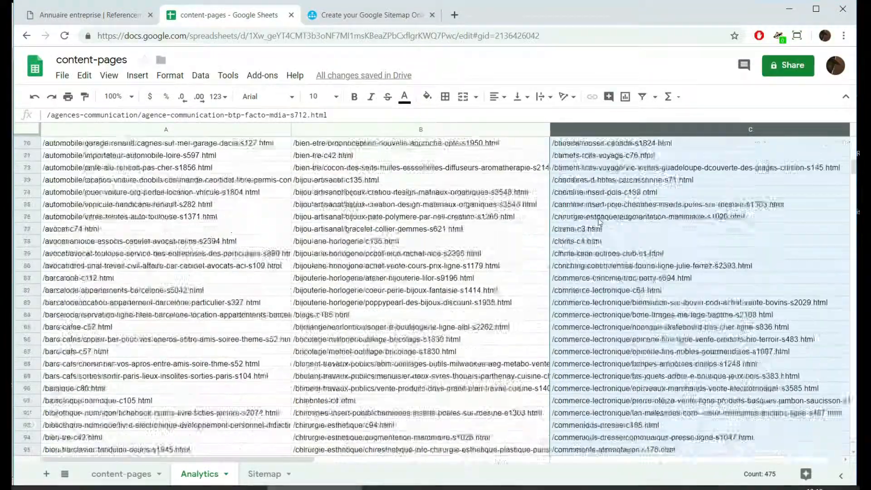
pyautogui.scroll(-20, 598, 221)
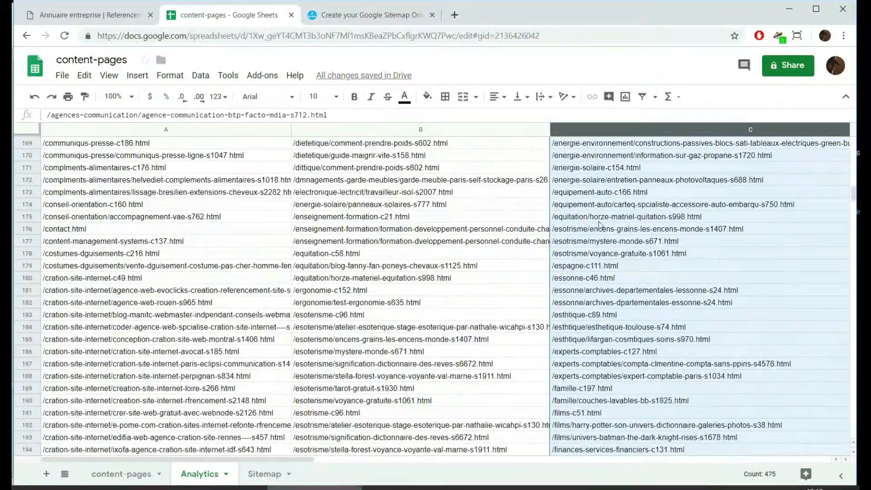
pyautogui.scroll(-20, 598, 223)
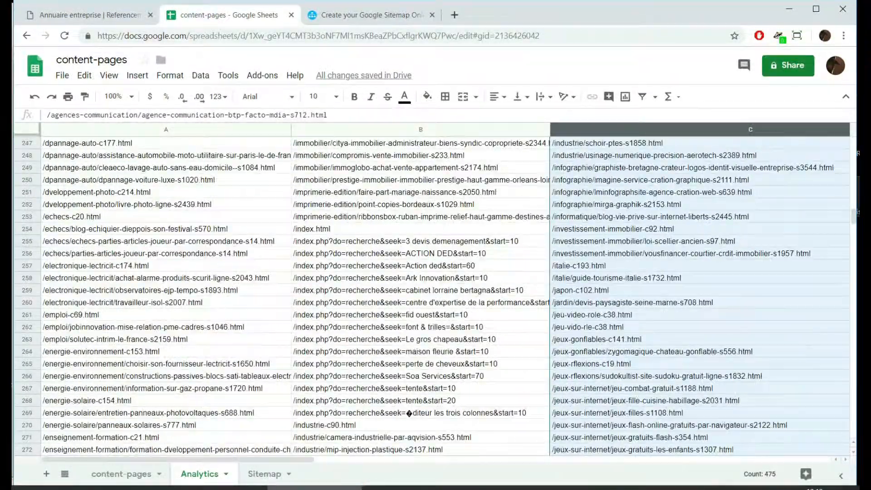
pyautogui.scroll(-9, 854, 232)
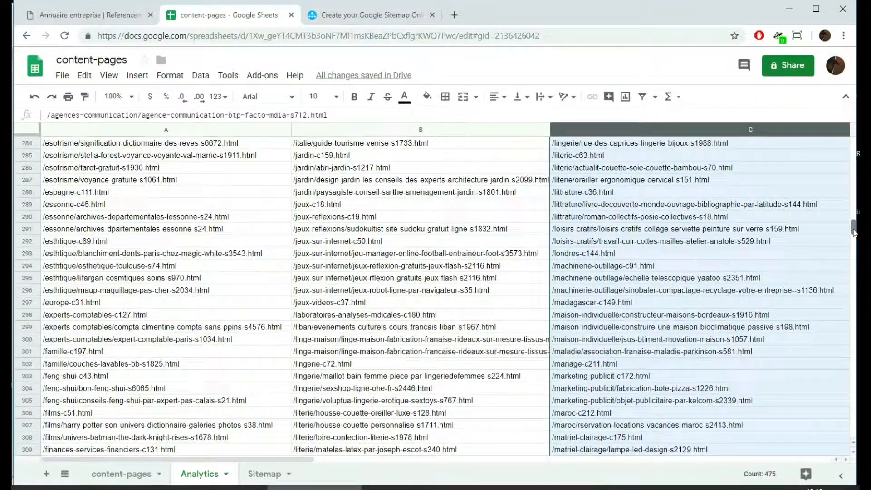
pyautogui.moveTo(854, 232); pyautogui.dragTo(850, 136)
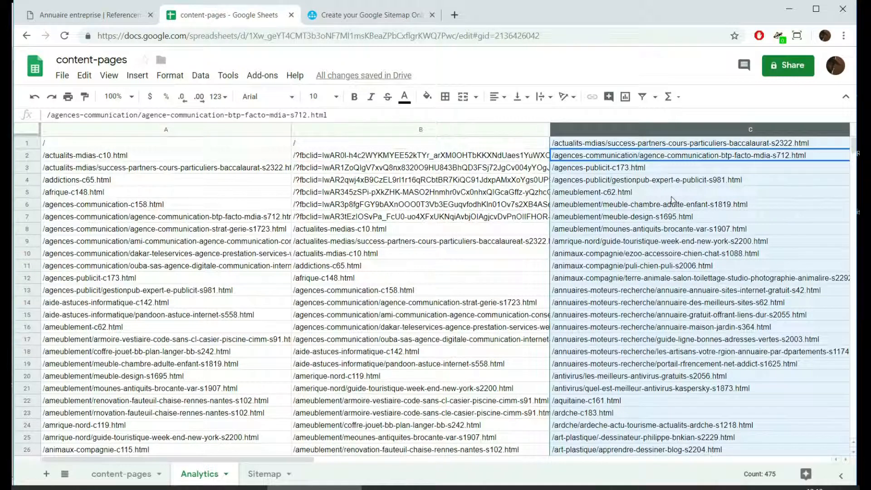